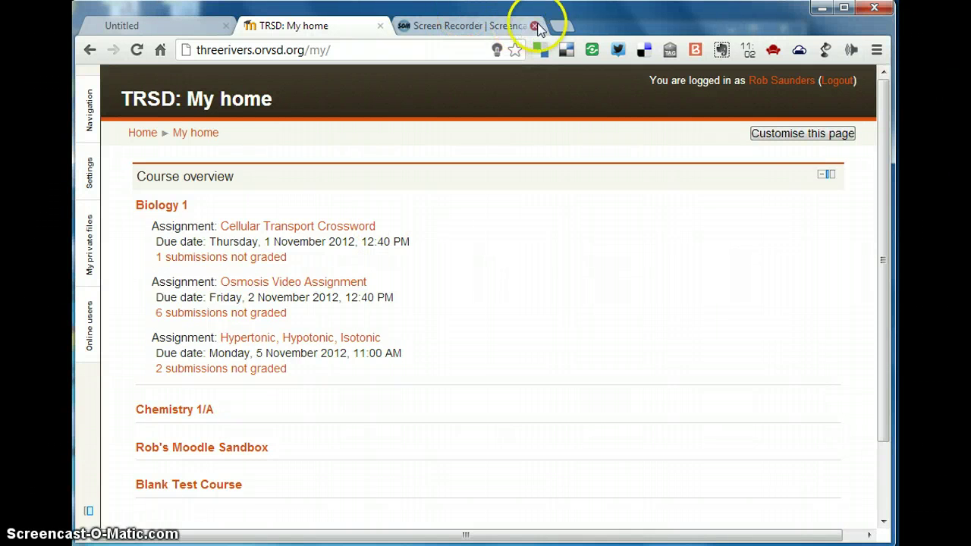
Step: Open a new tab and launch the Chrome Web Store from the Apps page
{"action": "left_click", "coordinate": [562, 27]}
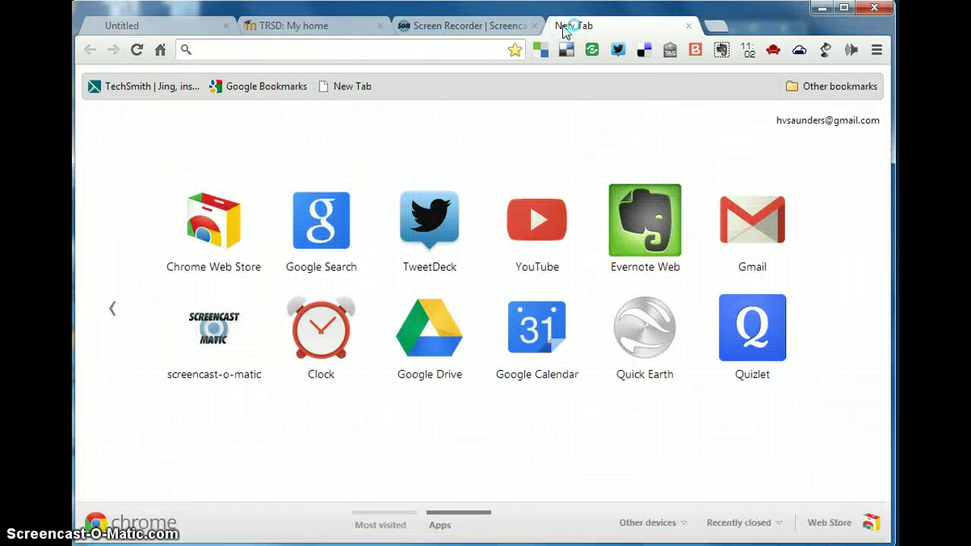
{"action": "left_click", "coordinate": [378, 523]}
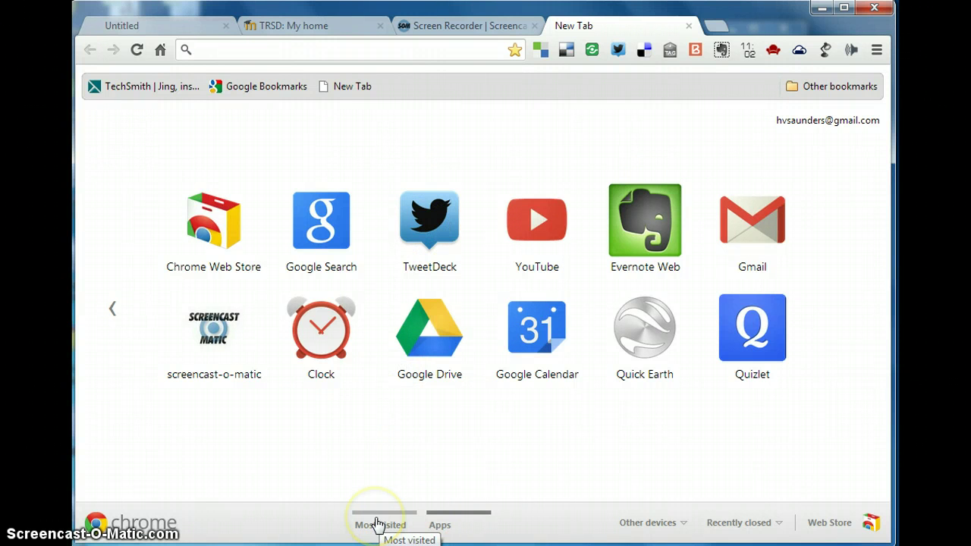
{"action": "left_click", "coordinate": [458, 523]}
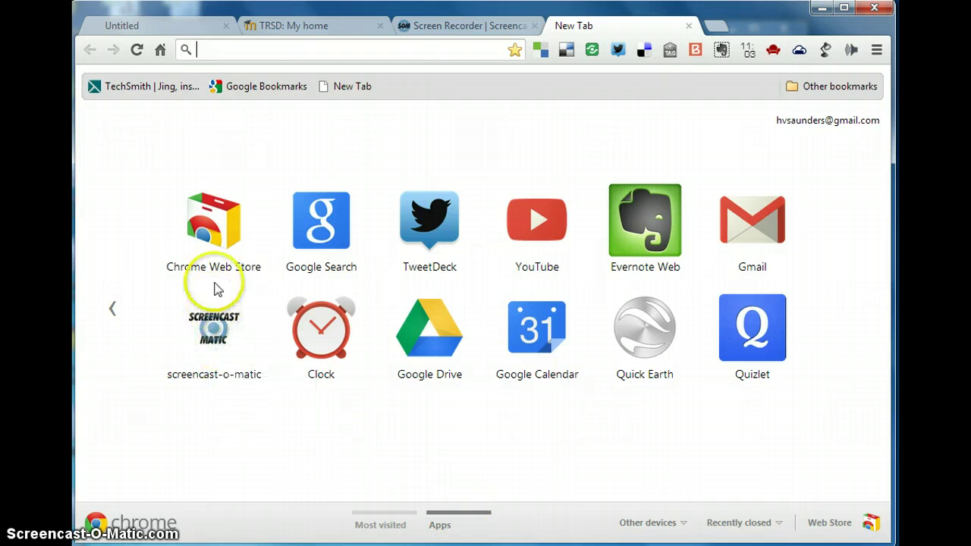
{"action": "left_click", "coordinate": [220, 253]}
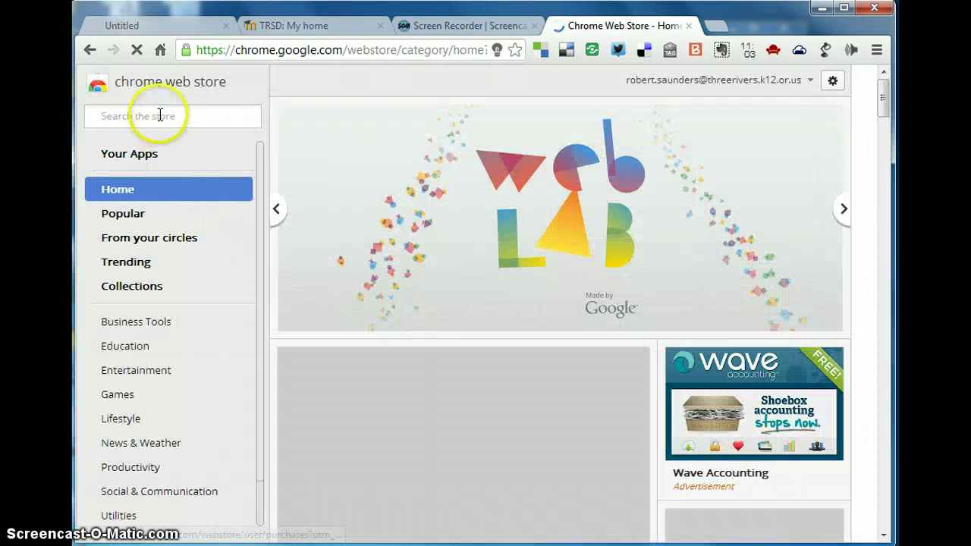
Step: Search the Chrome Web Store for 'screen capture' extensions
{"action": "left_click", "coordinate": [160, 115]}
{"action": "type", "text": "screen"}
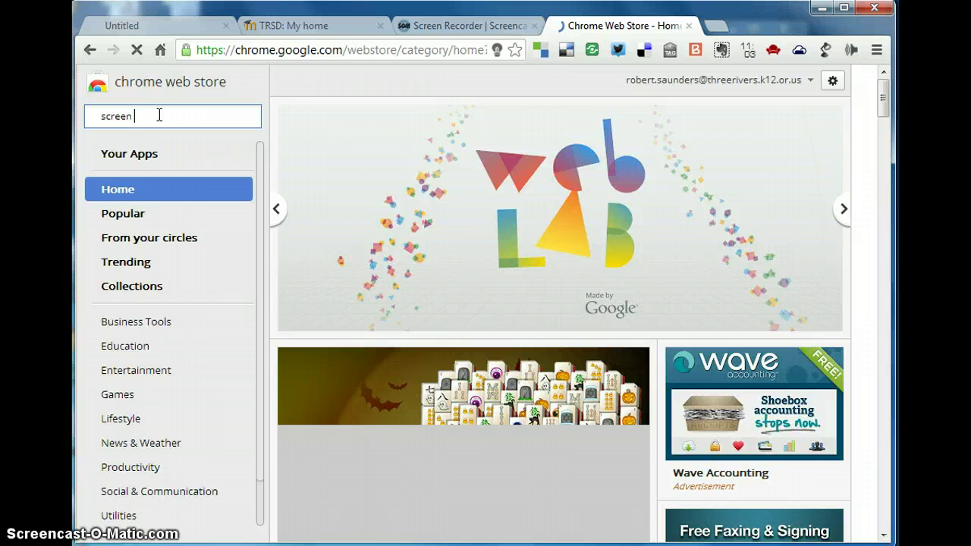
{"action": "type", "text": " capture"}
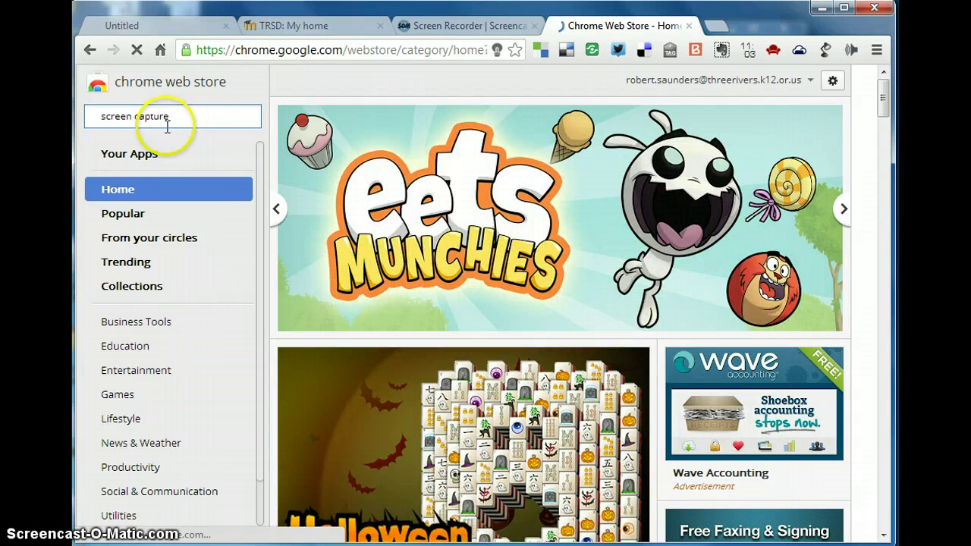
{"action": "type", "text": "e"}
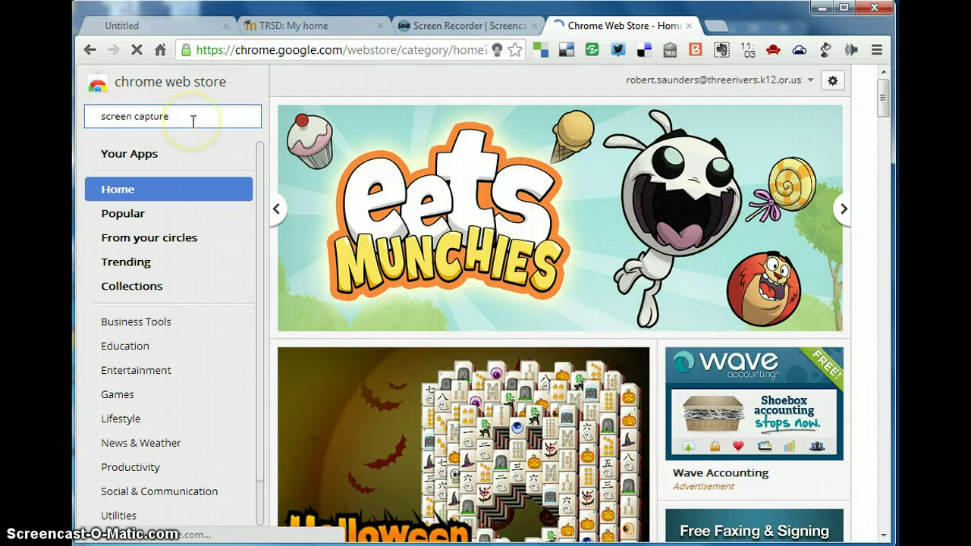
{"action": "key", "text": "Return"}
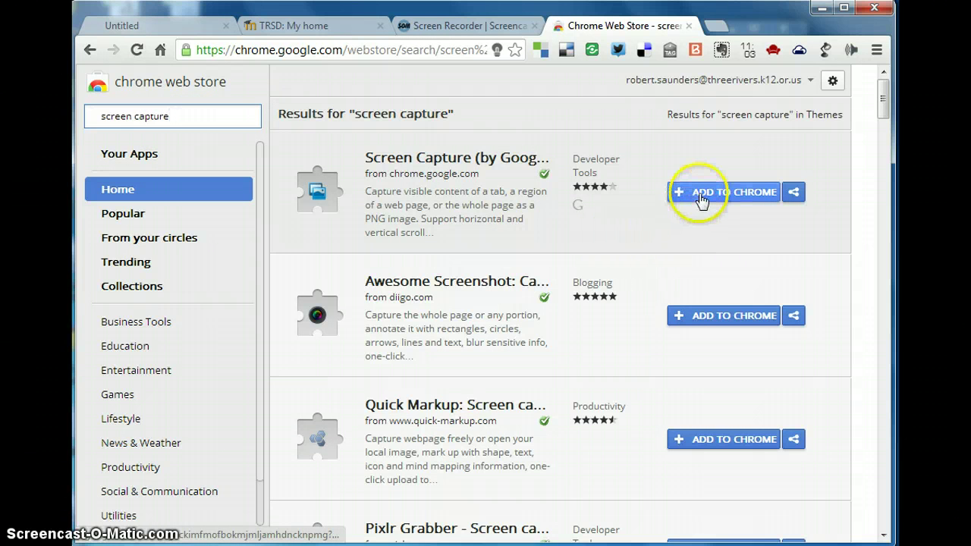
Step: Add Google's Screen Capture extension to Chrome and dismiss the 'added' notice
{"action": "left_click", "coordinate": [701, 195]}
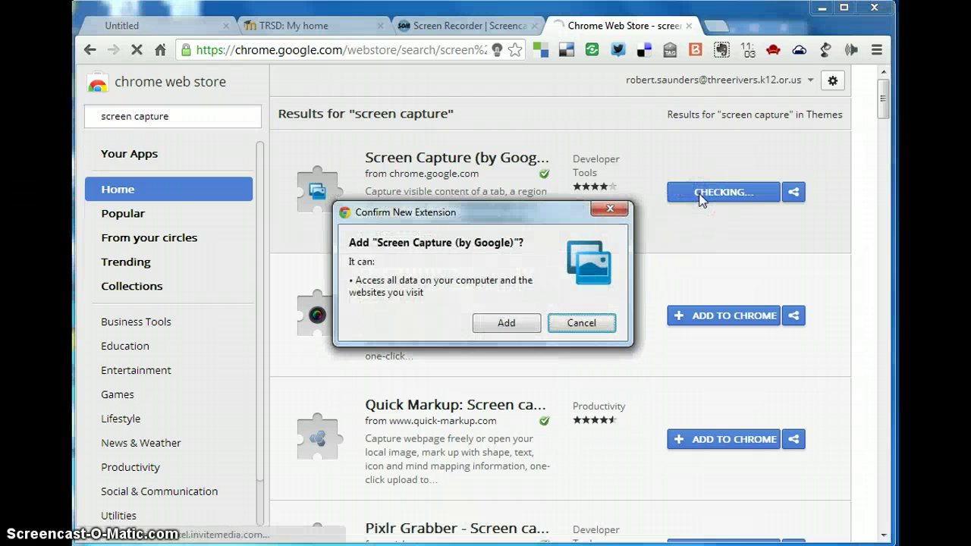
{"action": "left_click", "coordinate": [519, 326]}
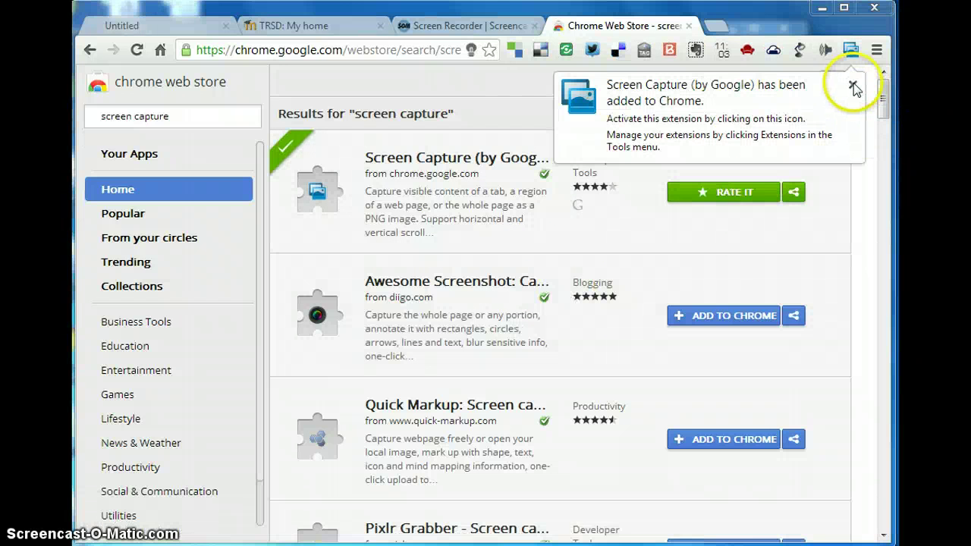
{"action": "left_click", "coordinate": [852, 85]}
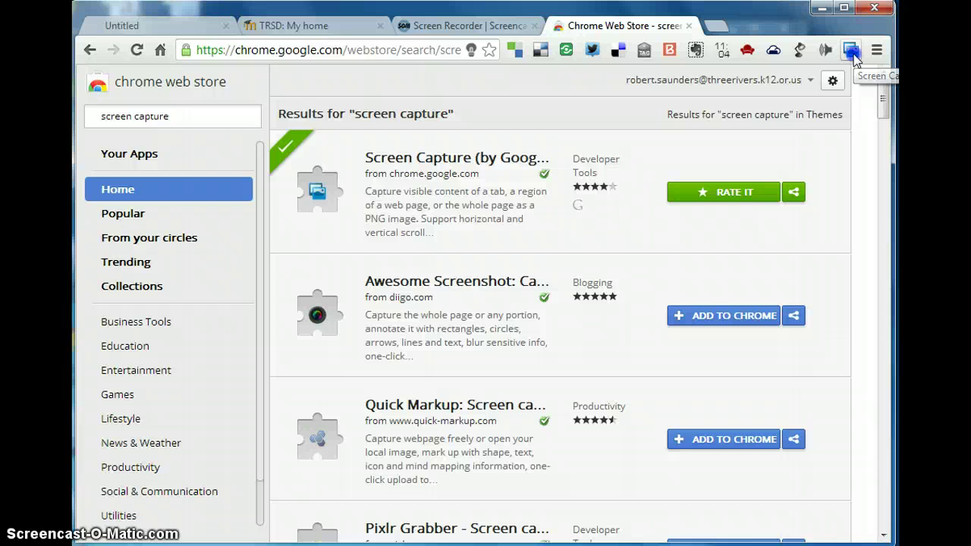
Step: Set Screen Capture options to lossy JPEG screenshots, then Save & Close
{"action": "left_click", "coordinate": [851, 51]}
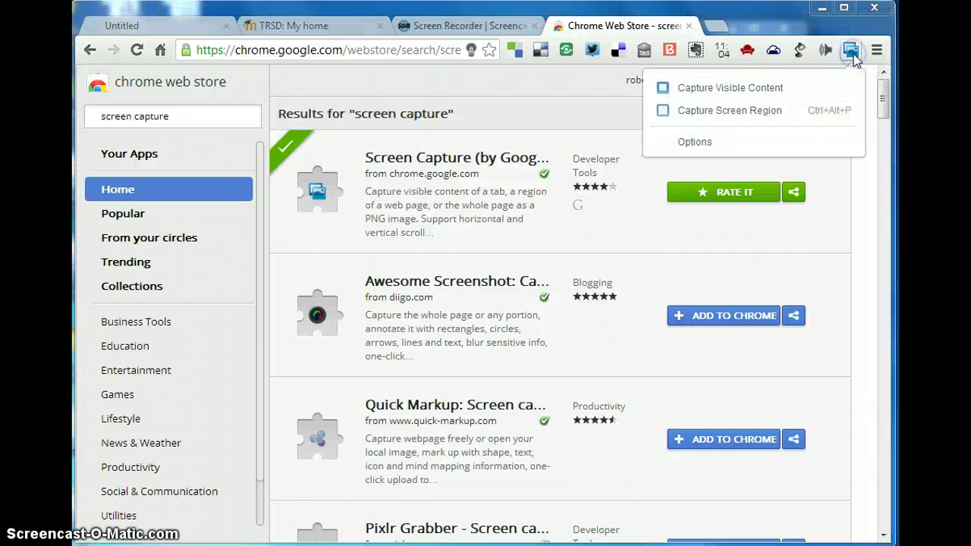
{"action": "left_click", "coordinate": [695, 142]}
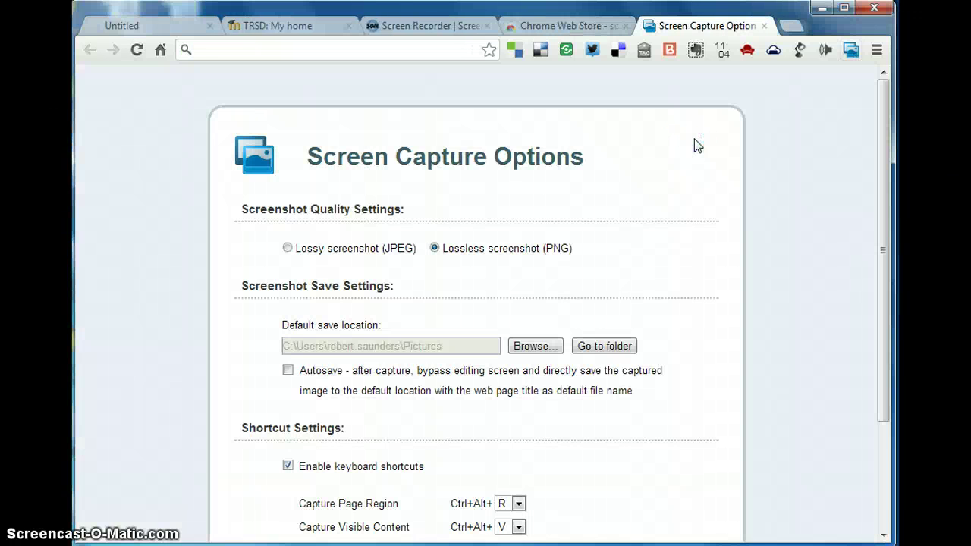
{"action": "left_click", "coordinate": [287, 249]}
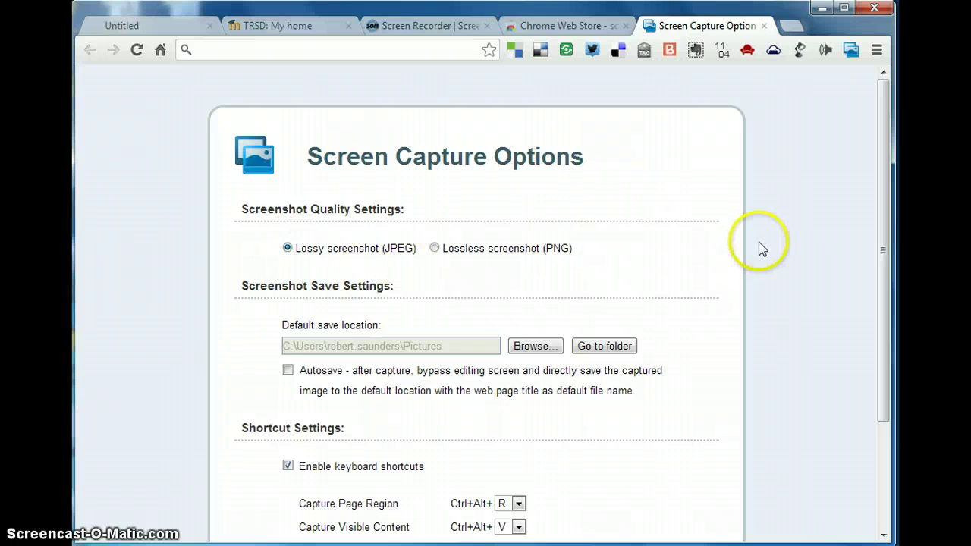
{"action": "scroll", "coordinate": [759, 242], "scroll_direction": "down", "scroll_amount": 2}
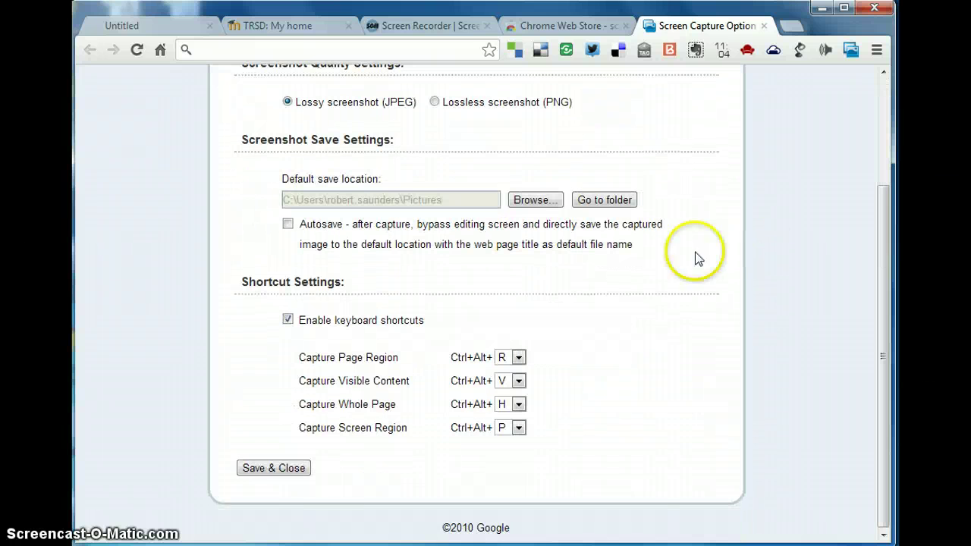
{"action": "left_click", "coordinate": [277, 471]}
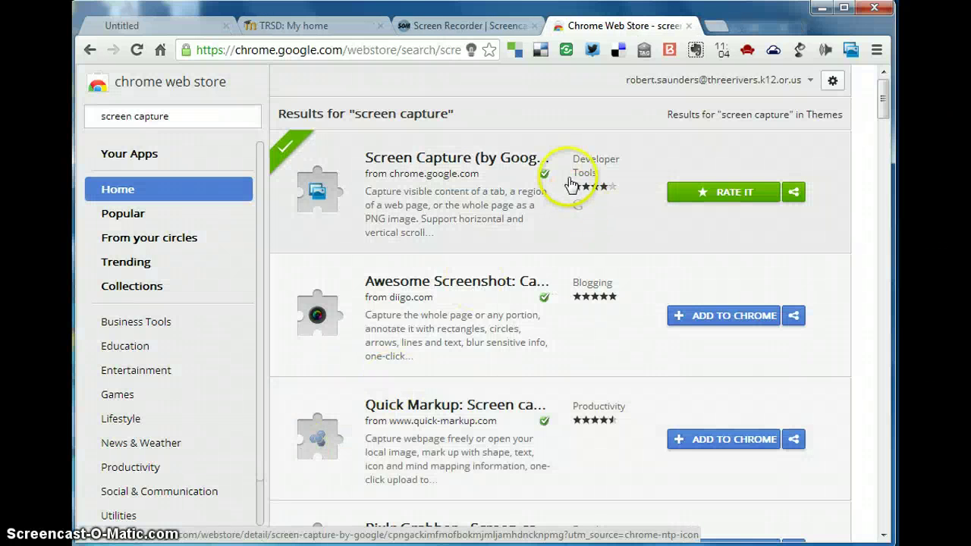
Step: Close the Web Store and follow the Cellular Transport Crossword assignment's phschool.com link
{"action": "left_click", "coordinate": [688, 25]}
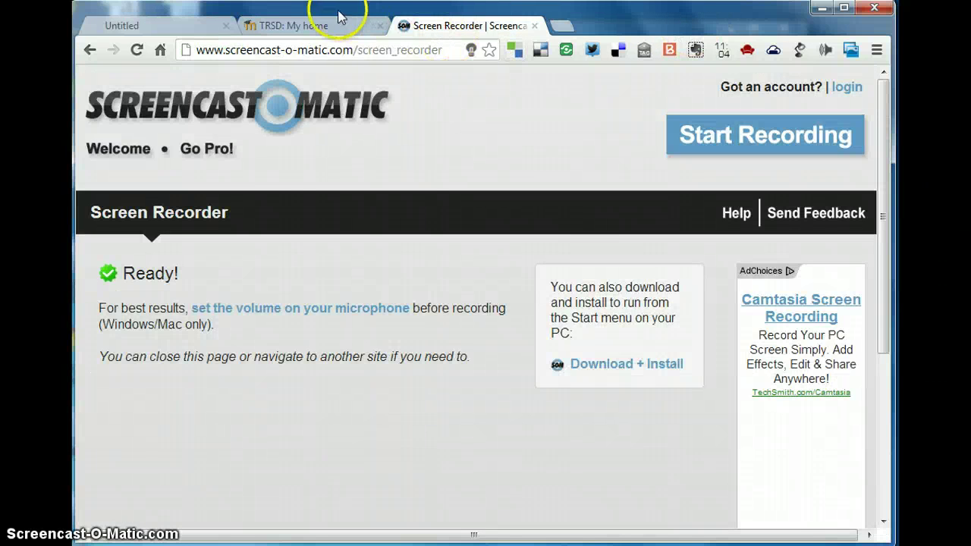
{"action": "left_click", "coordinate": [327, 30]}
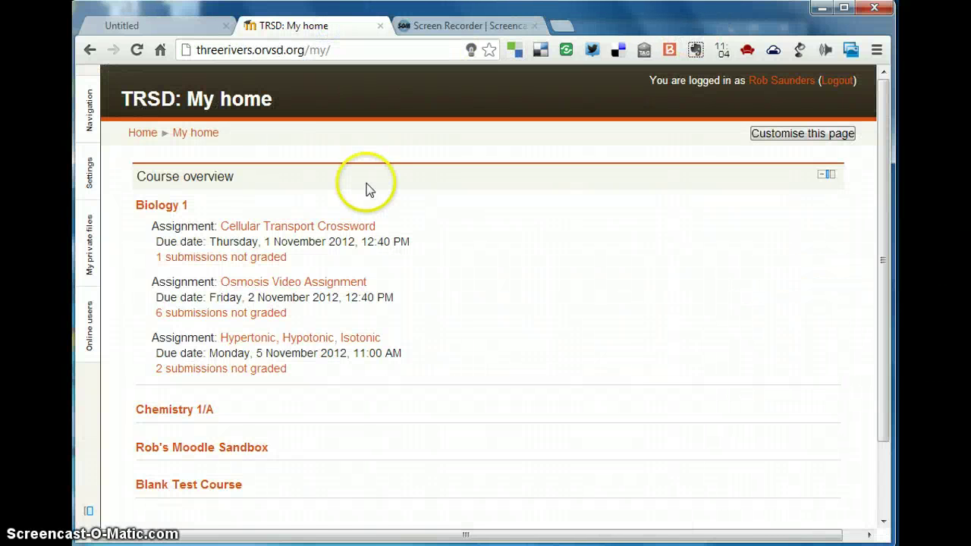
{"action": "left_click", "coordinate": [333, 228]}
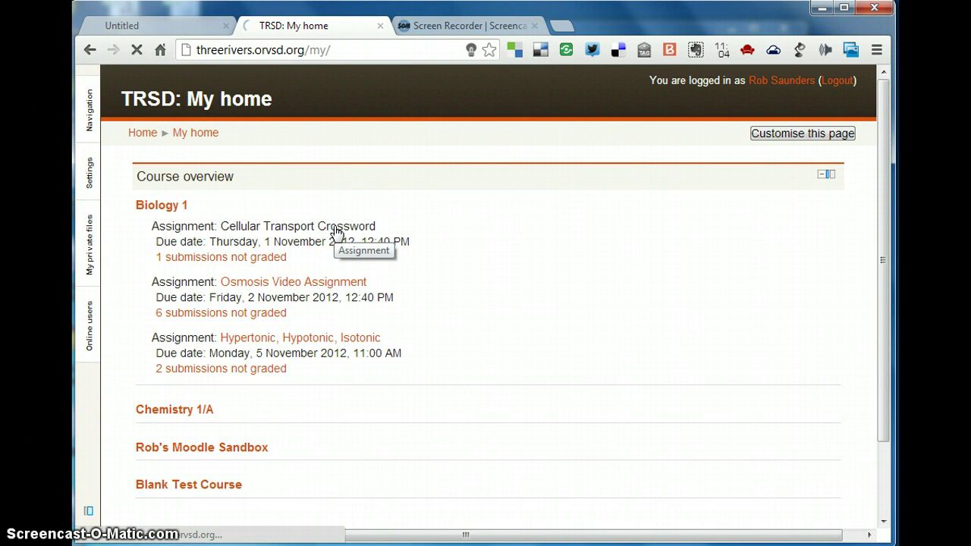
{"action": "left_click", "coordinate": [349, 295]}
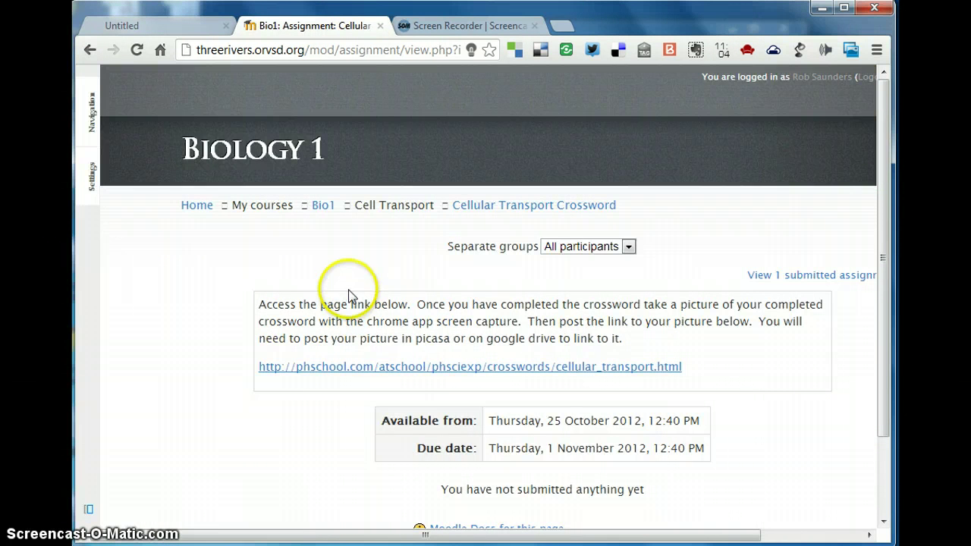
{"action": "left_click", "coordinate": [423, 368]}
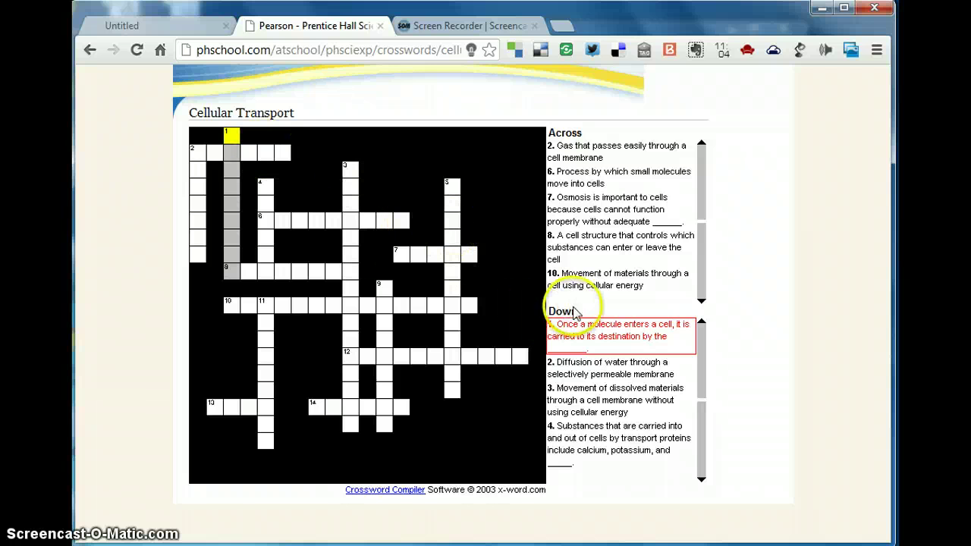
Step: Enter 'ACT' starting in the first cell of 10 Across
{"action": "left_click", "coordinate": [590, 281]}
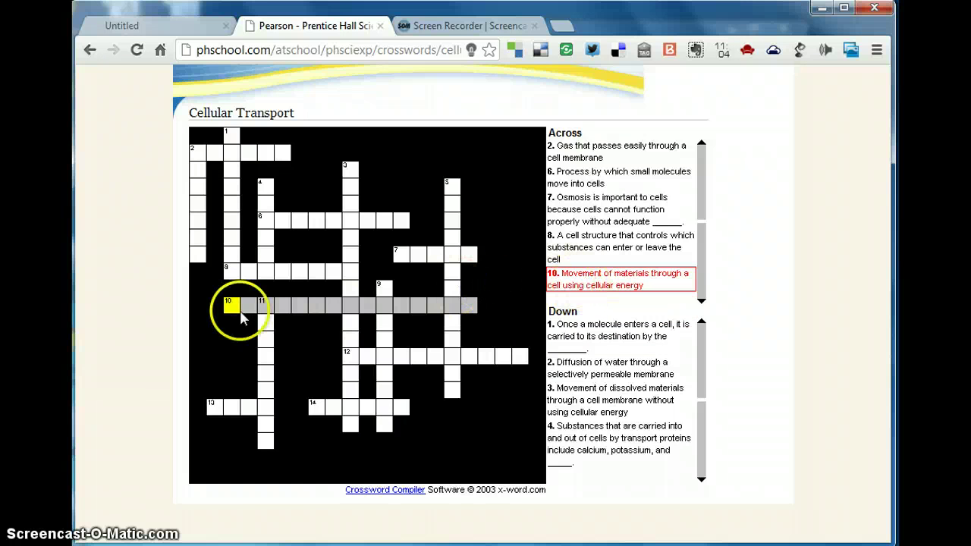
{"action": "type", "text": "a"}
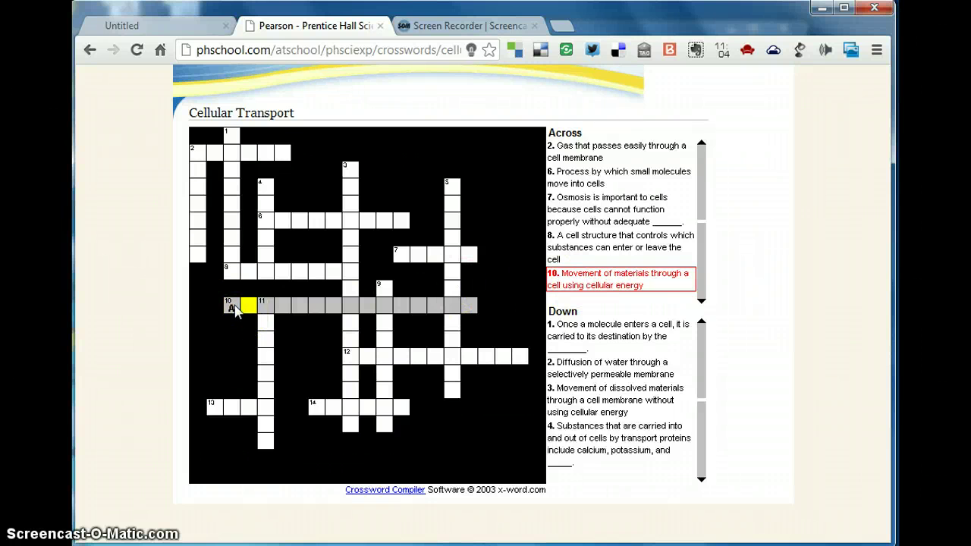
{"action": "type", "text": "ct"}
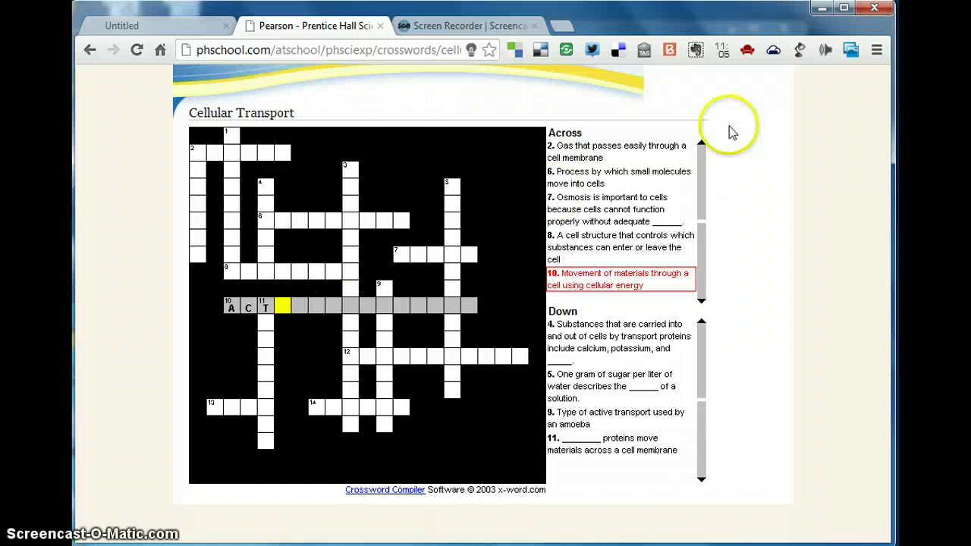
Step: Capture a screen region spanning the whole Cellular Transport crossword
{"action": "left_click", "coordinate": [849, 58]}
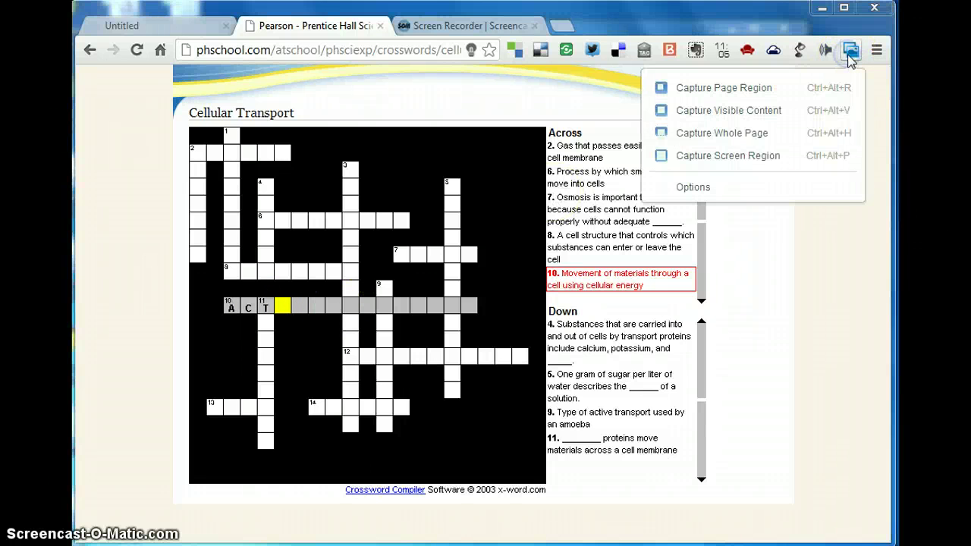
{"action": "left_click", "coordinate": [717, 160]}
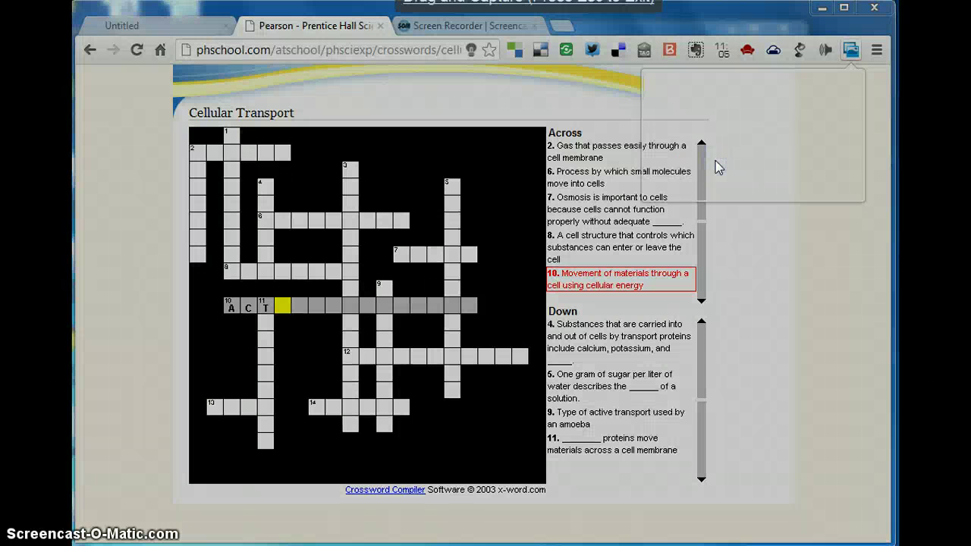
{"action": "left_click_drag", "start_coordinate": [196, 130], "coordinate": [169, 98]}
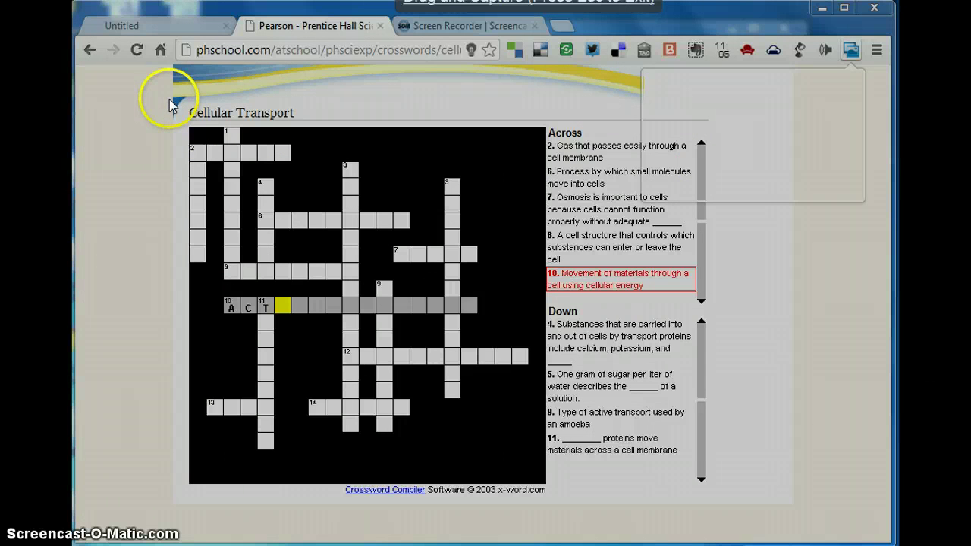
{"action": "mouse_move", "coordinate": [214, 155]}
{"action": "left_mouse_down"}
{"action": "mouse_move", "coordinate": [551, 471]}
{"action": "mouse_move", "coordinate": [556, 502]}
{"action": "left_mouse_up"}
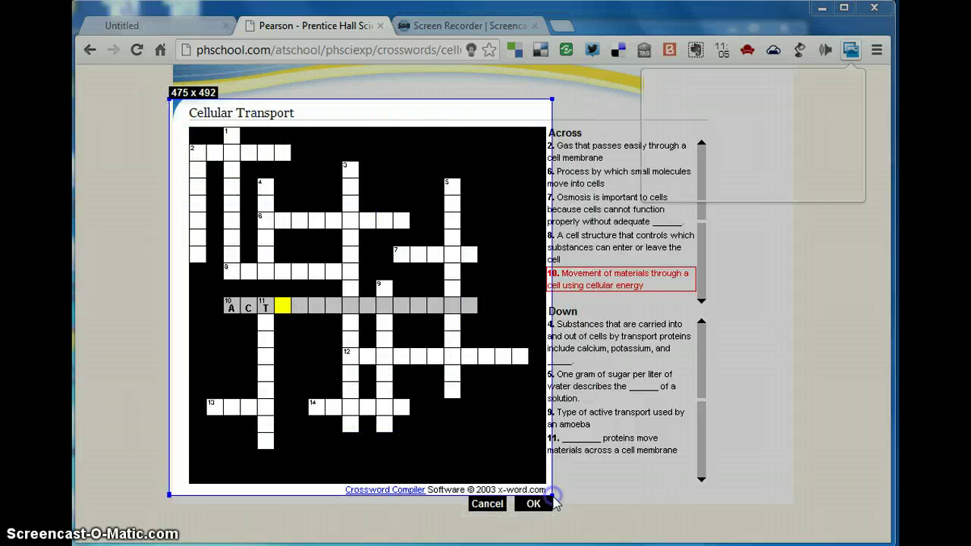
{"action": "left_click", "coordinate": [535, 504]}
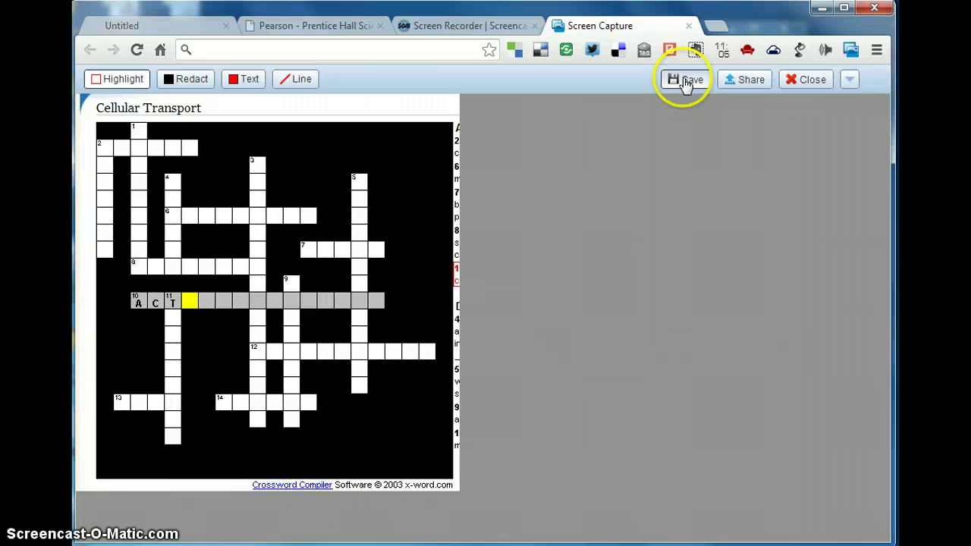
Step: Share the screenshot to the Picasa Web account, authorising access
{"action": "left_click", "coordinate": [739, 83]}
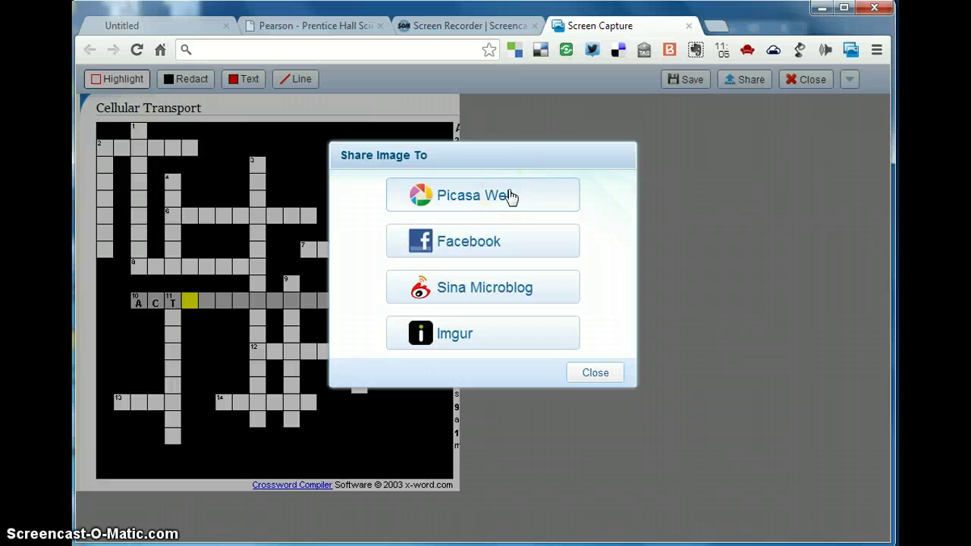
{"action": "left_click", "coordinate": [510, 196]}
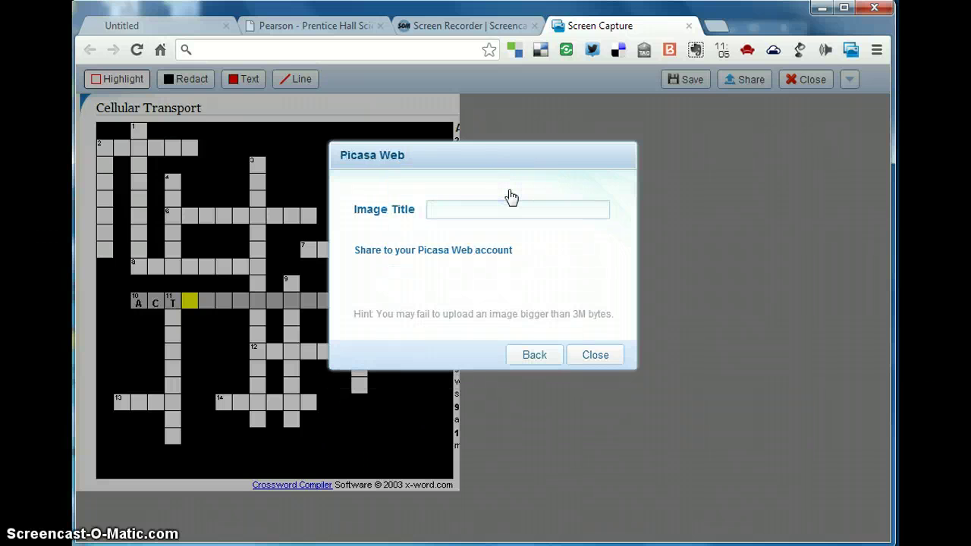
{"action": "left_click", "coordinate": [460, 256]}
{"action": "left_click", "coordinate": [460, 256]}
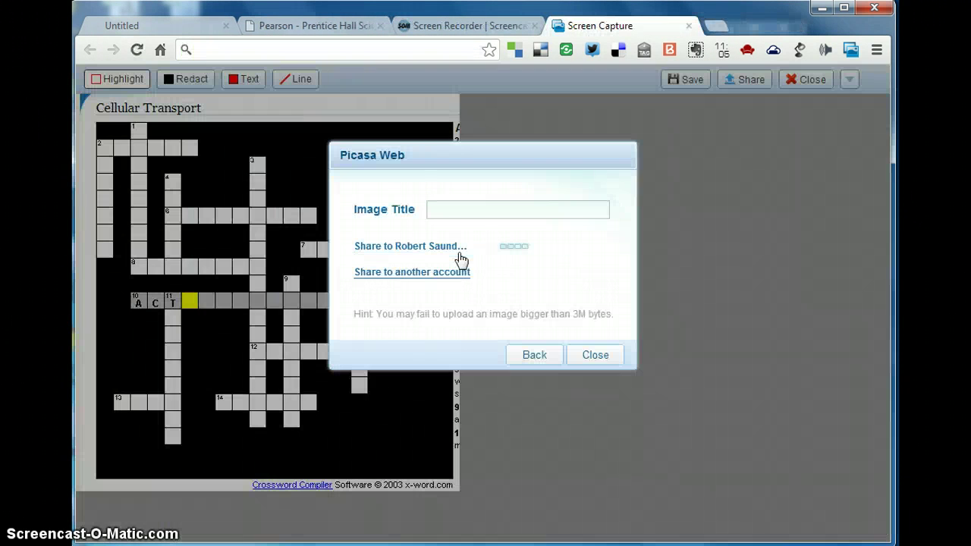
Step: Title the image 'Transport Xword' and open it on Picasa Web
{"action": "left_click", "coordinate": [455, 207]}
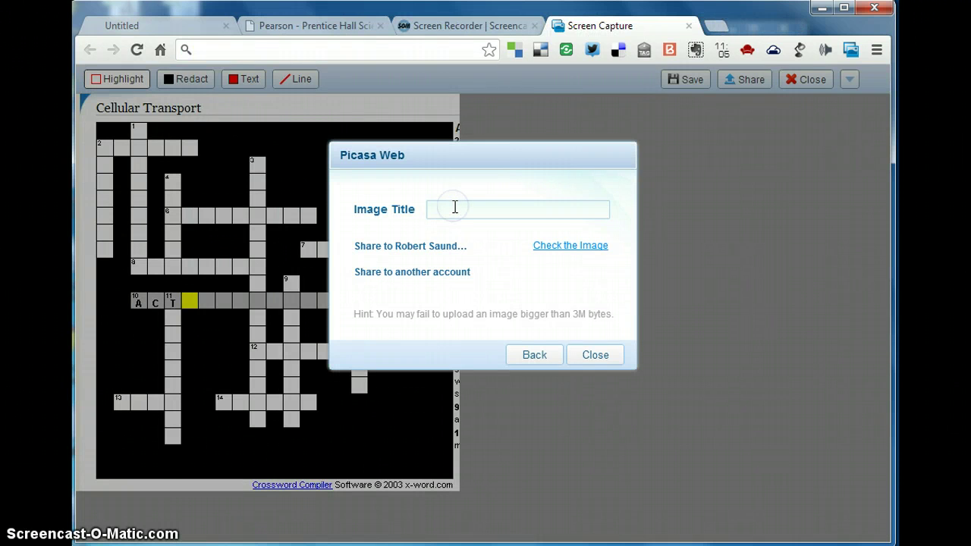
{"action": "type", "text": "TRans"}
{"action": "type", "text": "port Xword"}
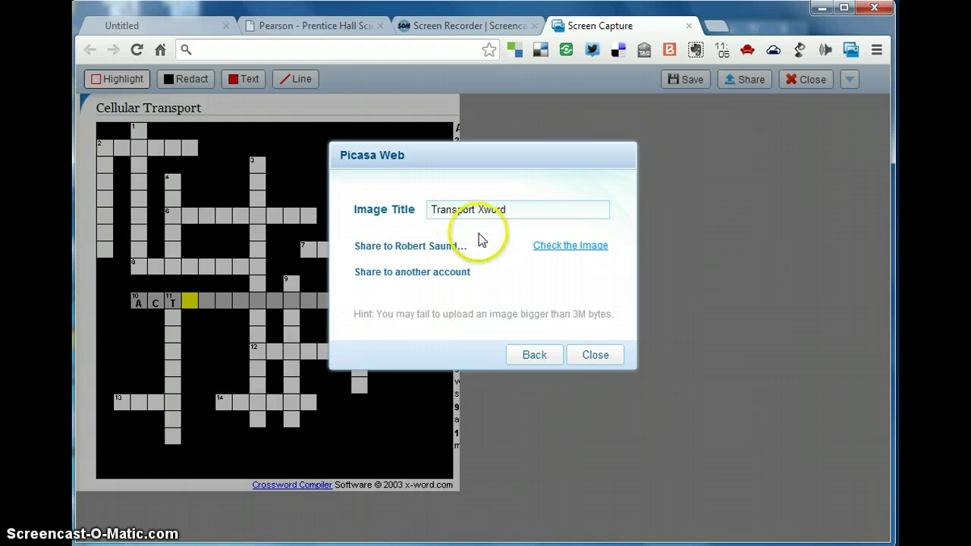
{"action": "mouse_move", "coordinate": [410, 246]}
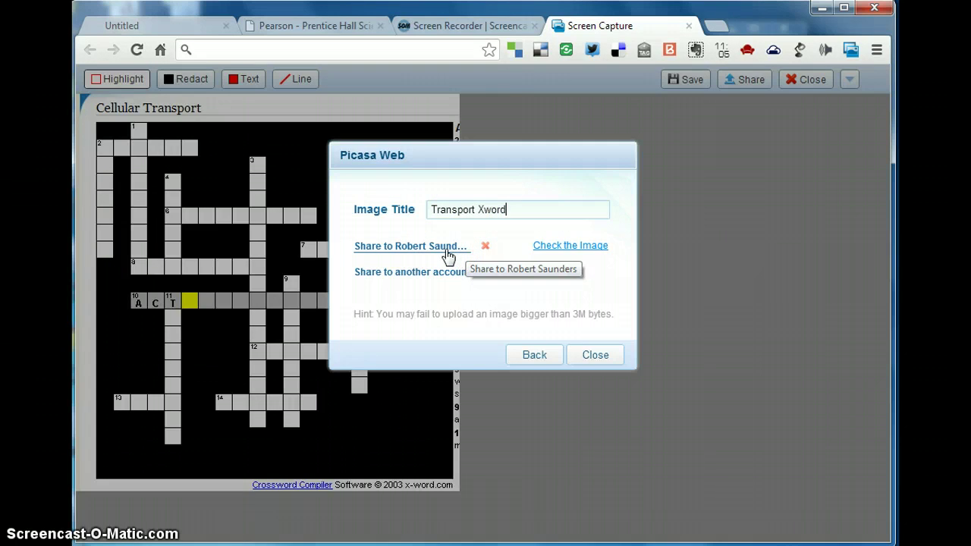
{"action": "left_click", "coordinate": [566, 249]}
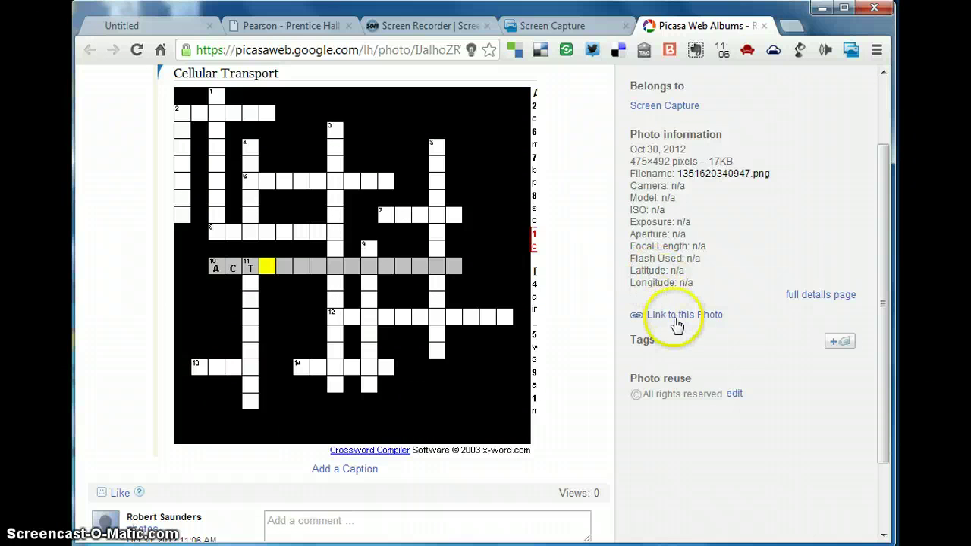
Step: Reveal the crossword photo's 'Link to this Photo' URL and select it
{"action": "left_click", "coordinate": [677, 320]}
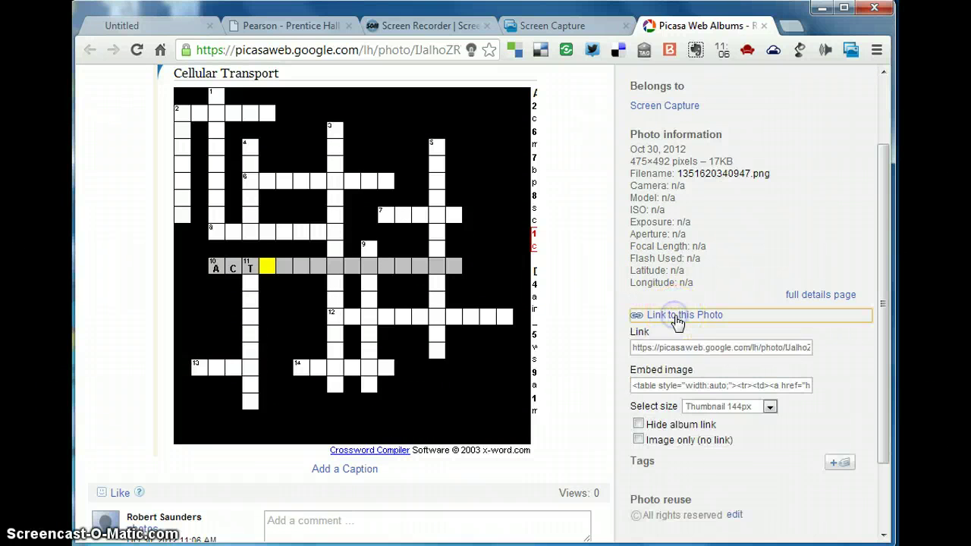
{"action": "left_click", "coordinate": [683, 346]}
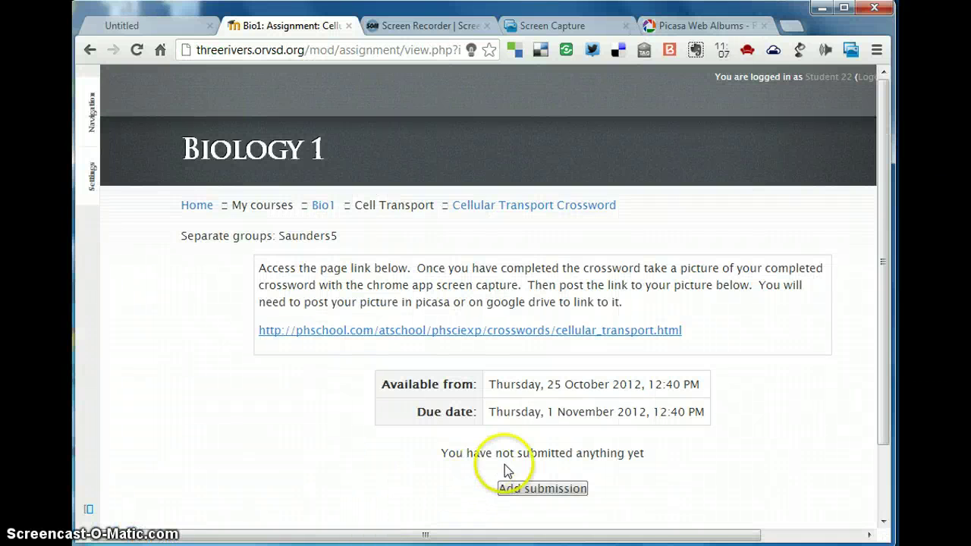
Step: Add a submission with the text 'crossword here' and select that text
{"action": "left_click", "coordinate": [531, 489]}
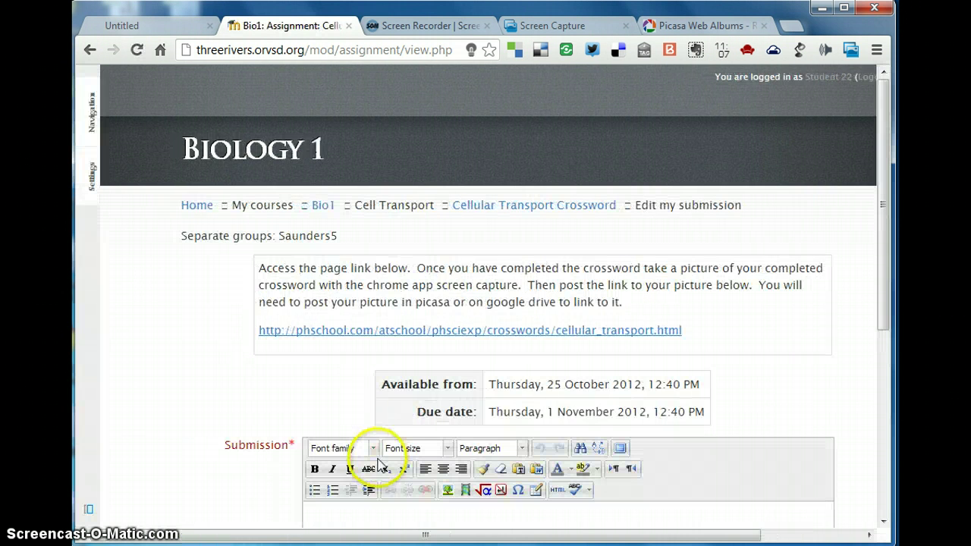
{"action": "left_click", "coordinate": [340, 516]}
{"action": "type", "text": "c"}
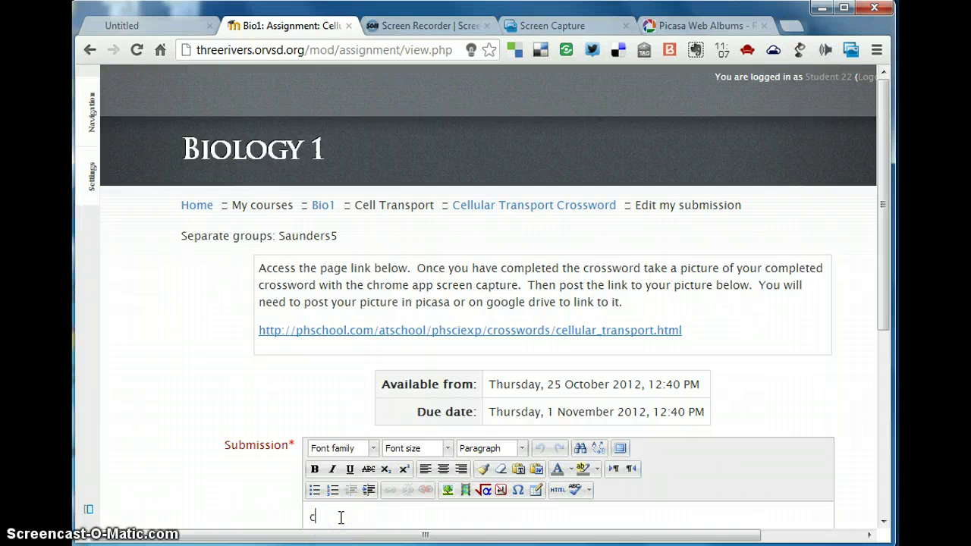
{"action": "type", "text": "rossword here"}
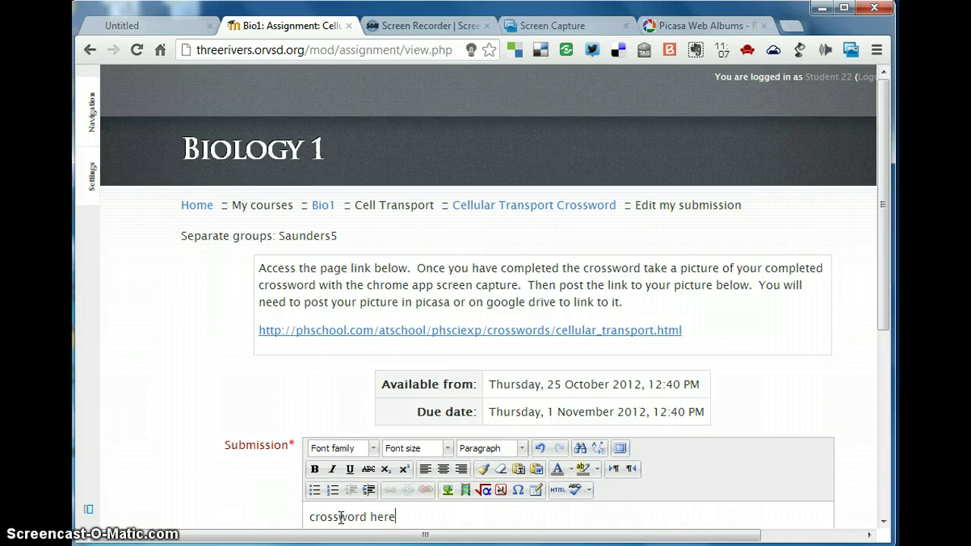
{"action": "key", "text": "shift+Left"}
{"action": "key", "text": "shift+Left"}
{"action": "key", "text": "shift+Left"}
{"action": "key", "text": "shift+Left"}
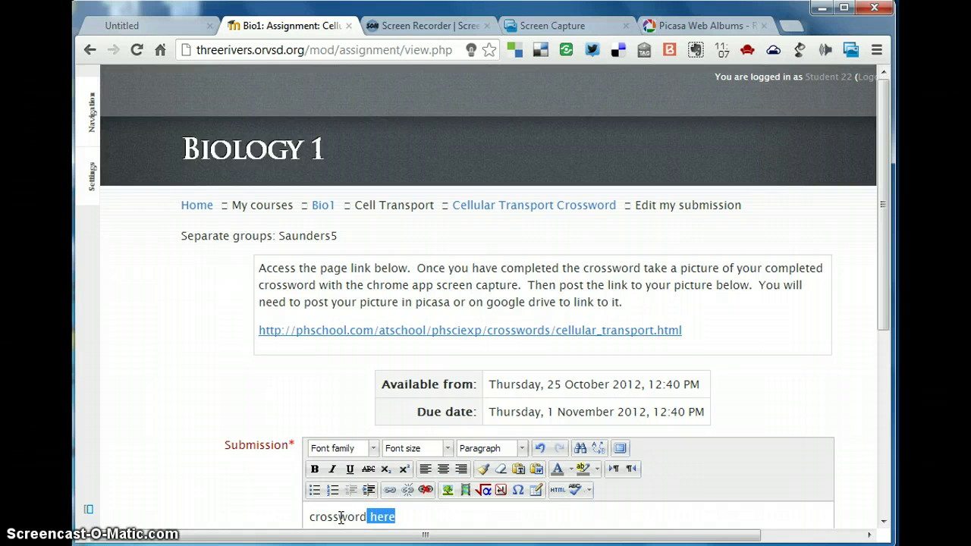
{"action": "key", "text": "shift+Left"}
{"action": "key", "text": "shift+Left"}
{"action": "key", "text": "shift+Left"}
{"action": "key", "text": "shift+Left"}
{"action": "key", "text": "shift+Left"}
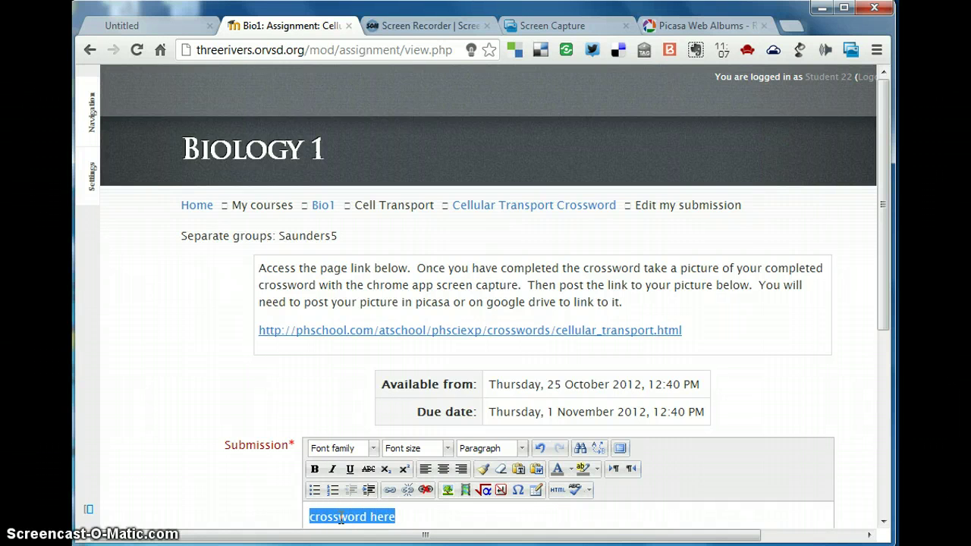
Step: Link 'crossword here' to the pasted Picasa Web photo URL, opening in the same window
{"action": "left_click", "coordinate": [390, 490]}
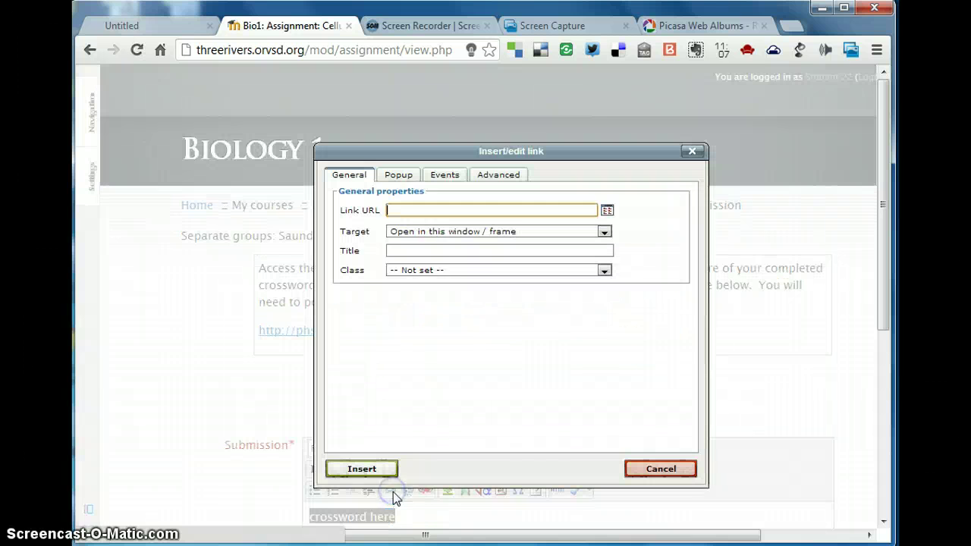
{"action": "left_click", "coordinate": [414, 209]}
{"action": "key", "text": "ctrl+v"}
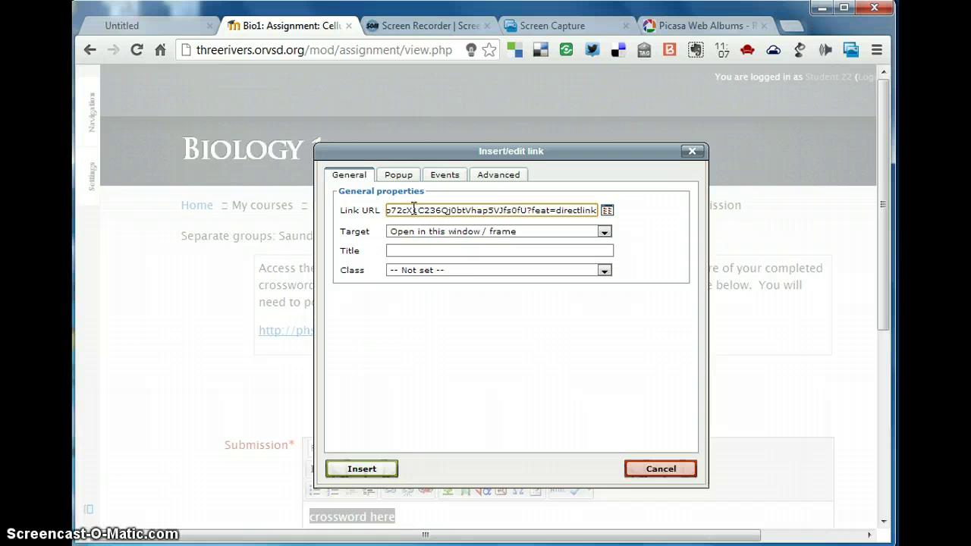
{"action": "left_click", "coordinate": [434, 231]}
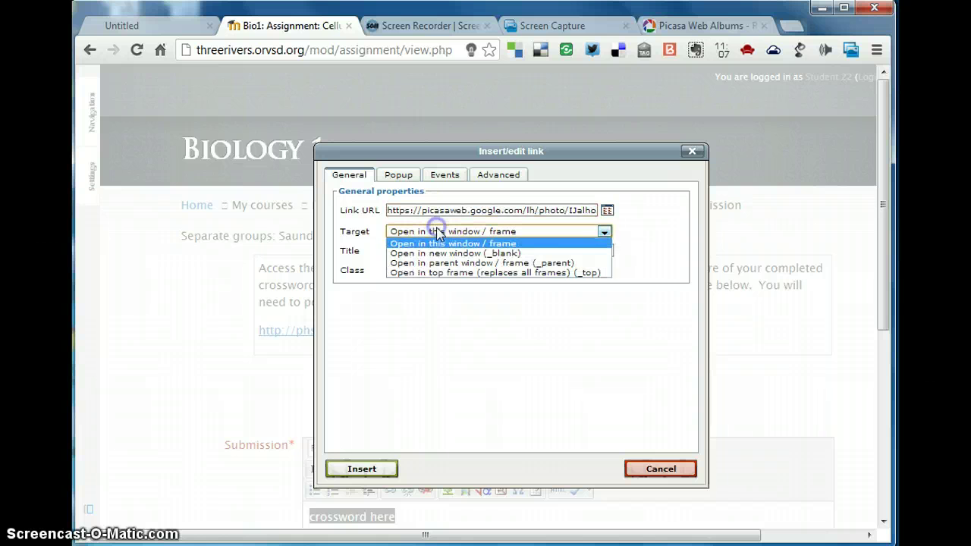
{"action": "left_click", "coordinate": [490, 244]}
{"action": "left_click", "coordinate": [377, 468]}
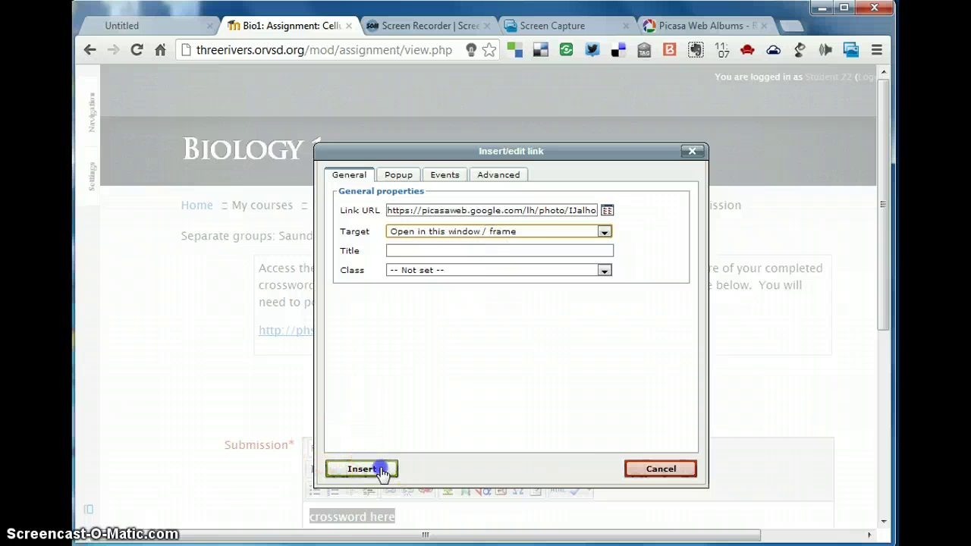
Step: Save the Biology 1 assignment submission containing the 'crossword here' link
{"action": "scroll", "coordinate": [210, 462], "scroll_direction": "down", "scroll_amount": 5}
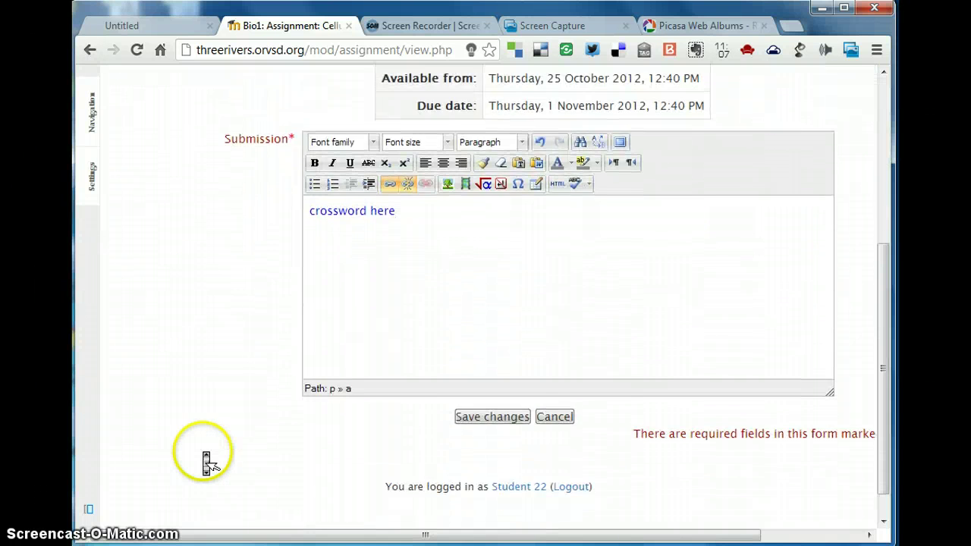
{"action": "left_click", "coordinate": [504, 387]}
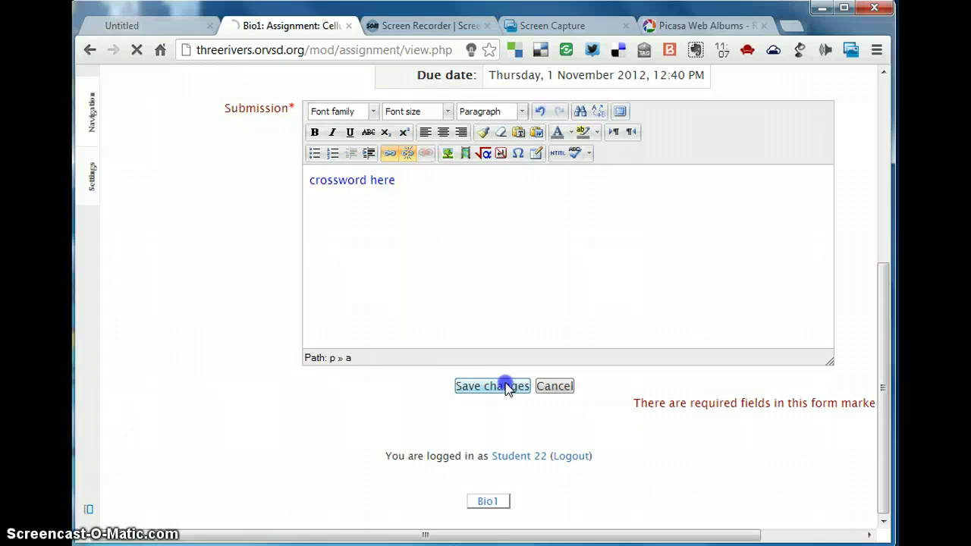